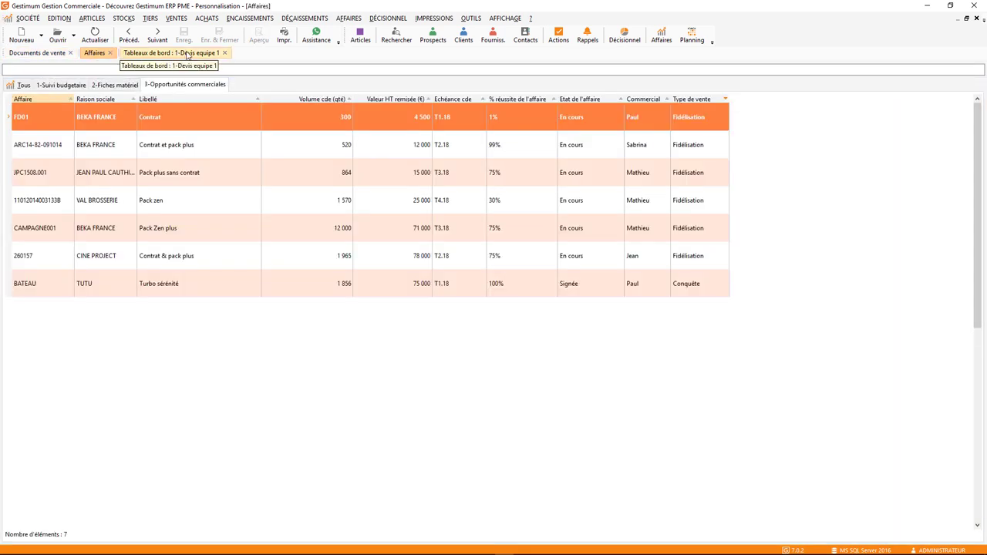
- View the dashboard "1-Devis equipe 1" and the custom fields of quote DVC15-000101
left_click(187, 54)
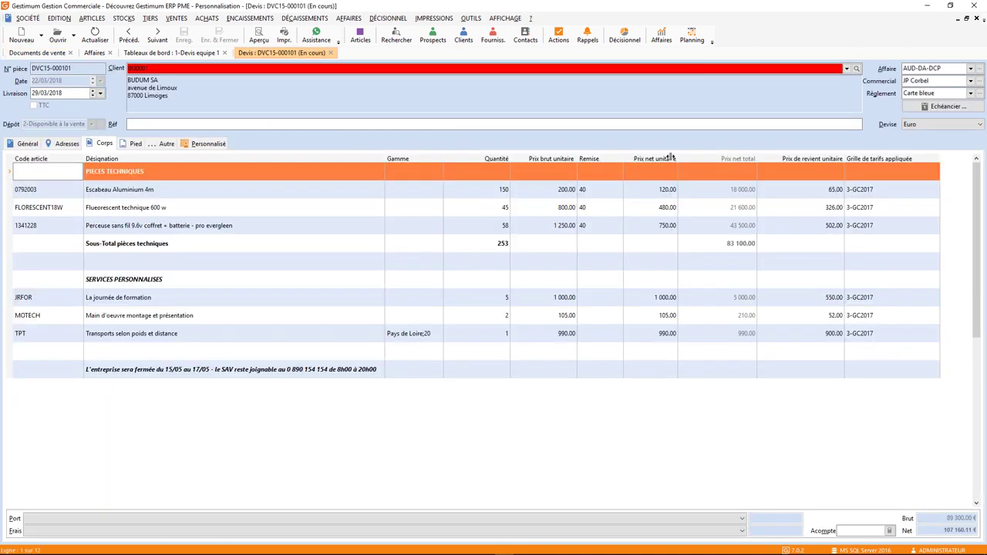
left_click(206, 146)
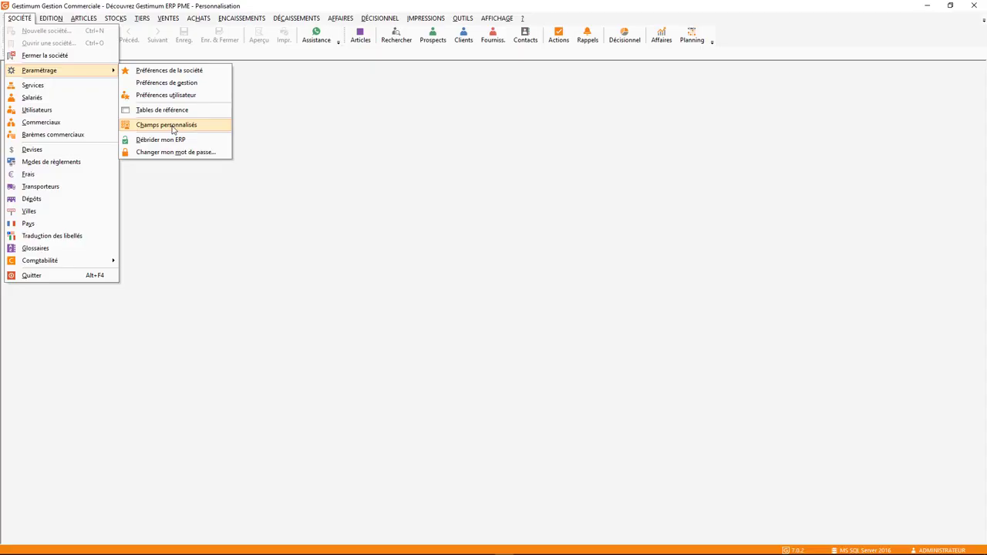
- Open the company's custom field settings and examine the data types available for the "Devis - Type de vente" field
left_click(165, 123)
left_click(606, 200)
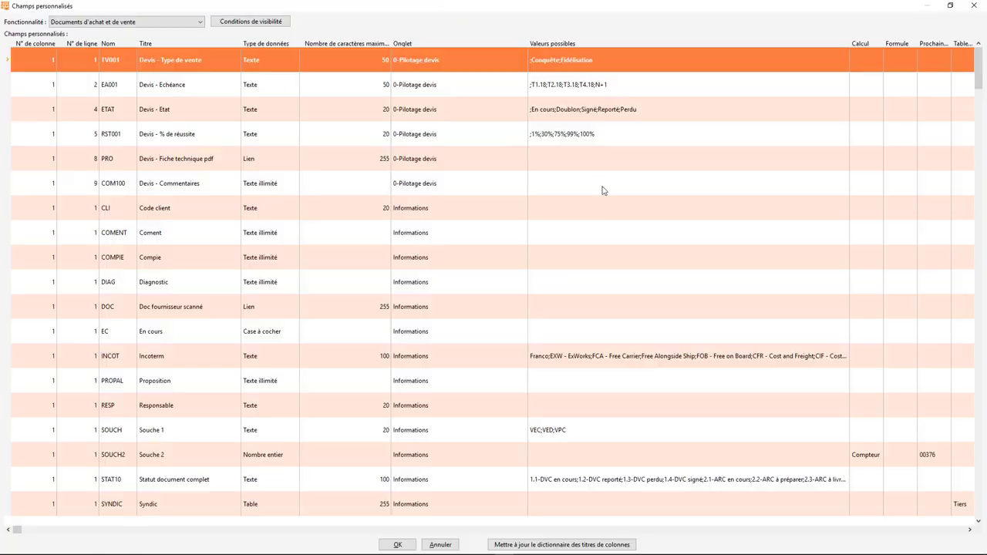
left_click(288, 67)
left_click(294, 59)
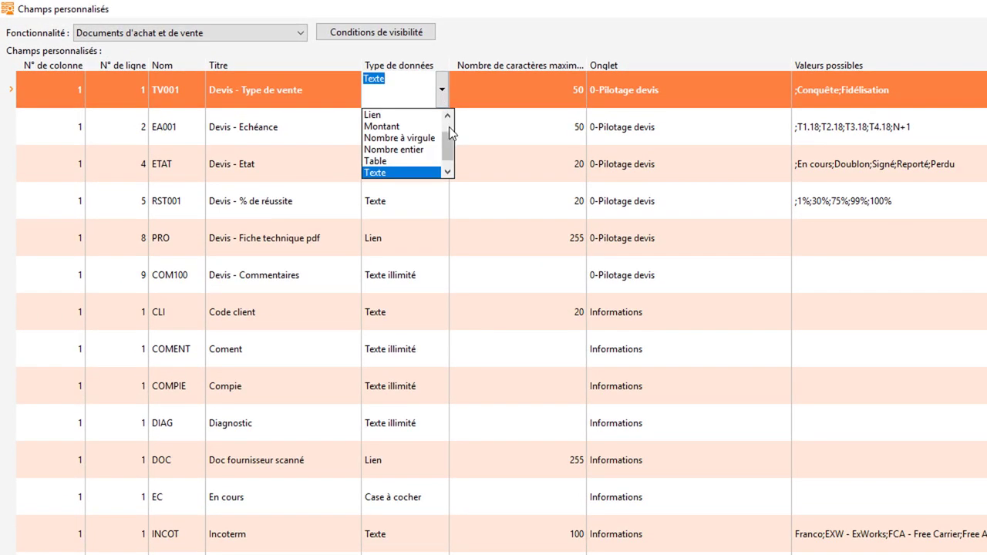
scroll(450, 132, "up", 1)
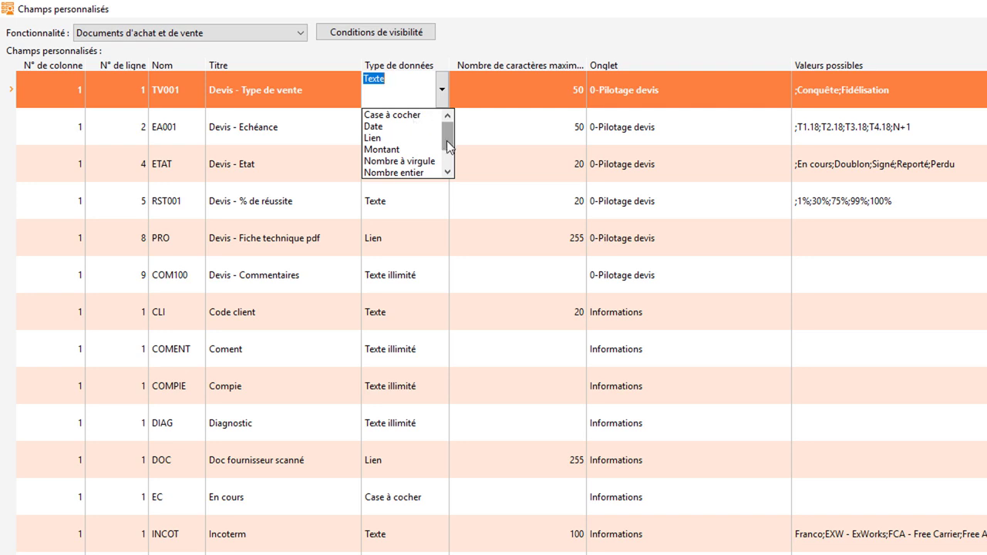
left_click_drag(451, 146, 451, 174)
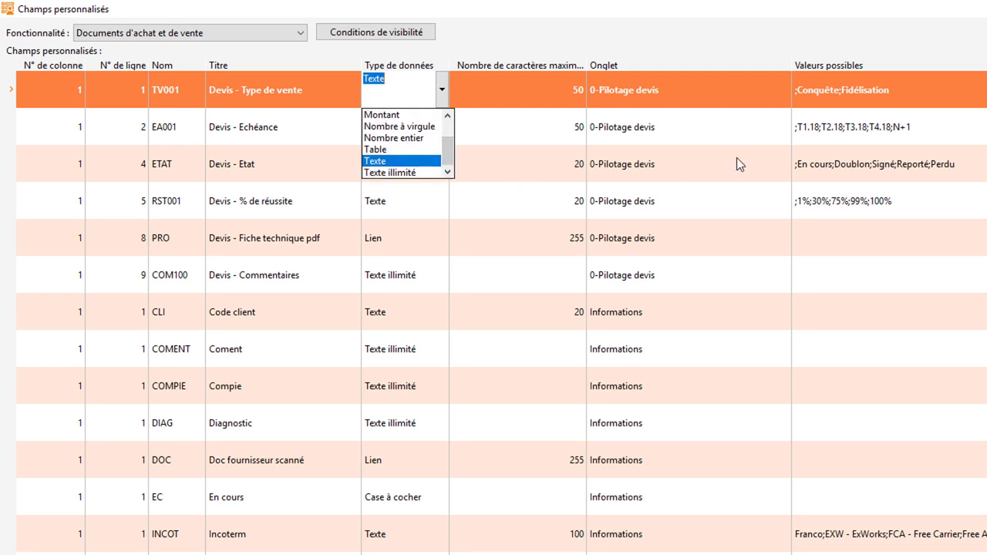
left_click(487, 94)
left_click(250, 33)
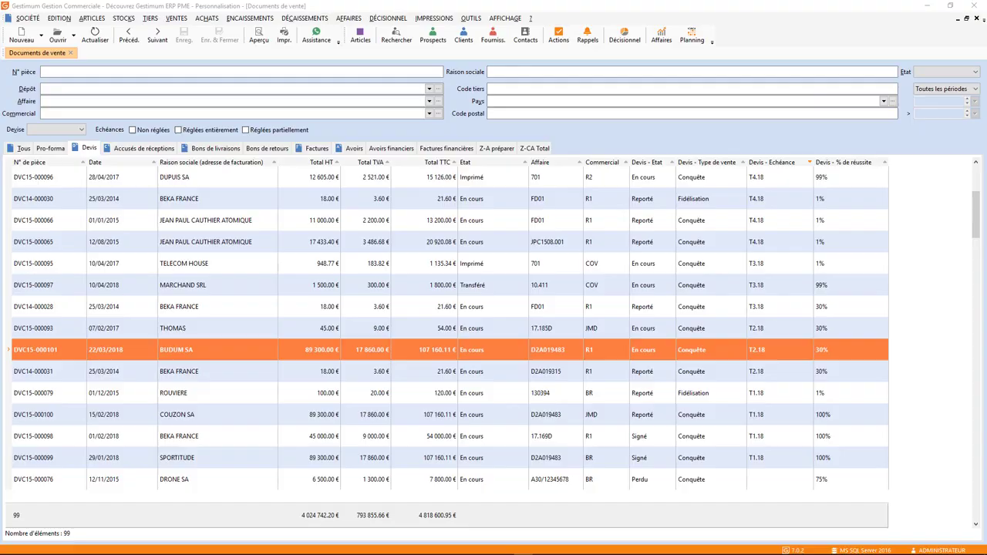
- Open quote DVC15-000101 and examine the choices of its custom fields Type de vente, Echéance, % de réussite and Etat
double_click(796, 349)
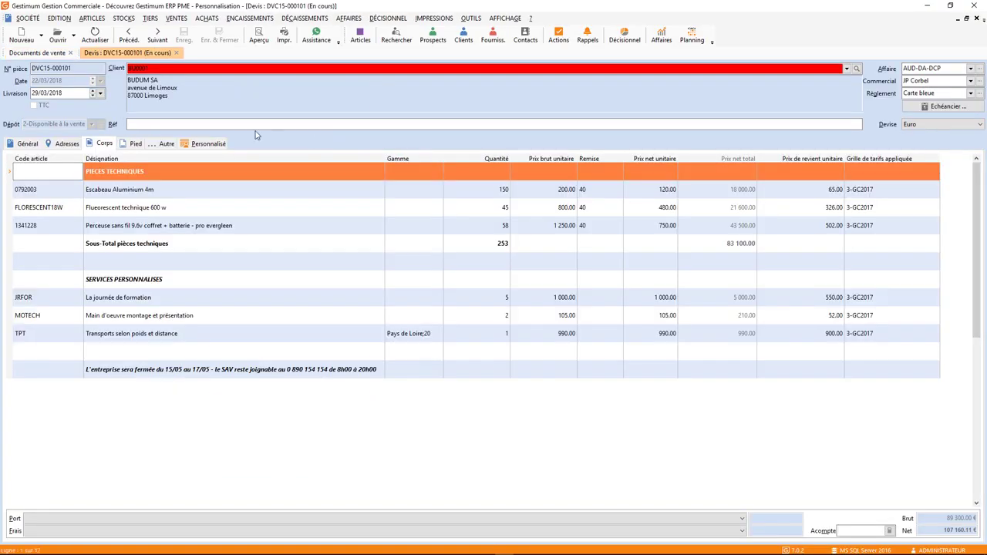
left_click(202, 143)
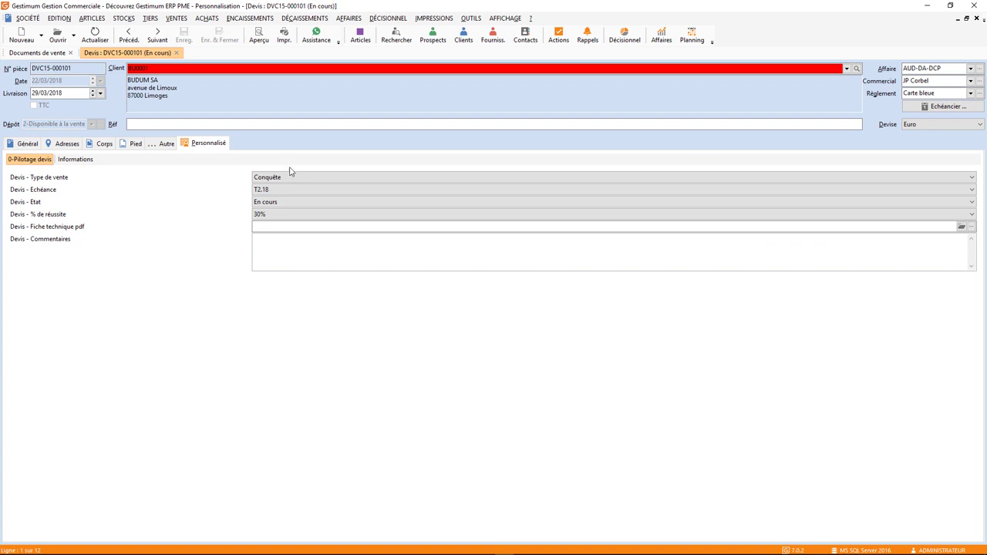
left_click(313, 178)
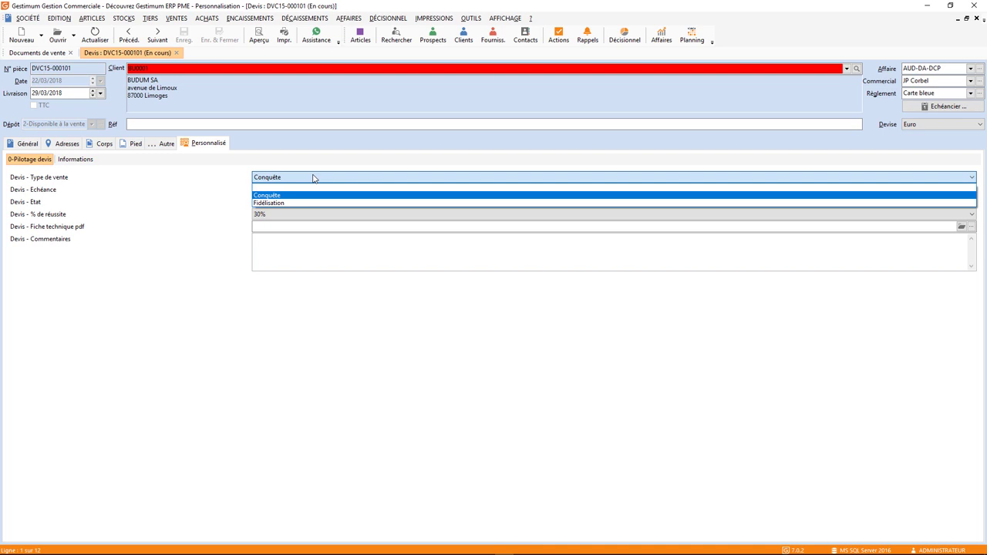
left_click(313, 178)
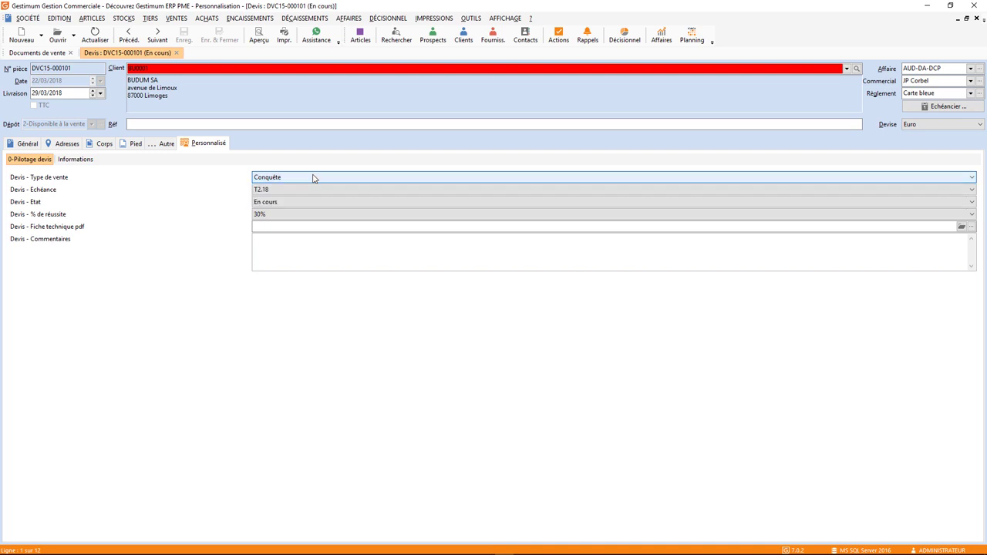
left_click(304, 191)
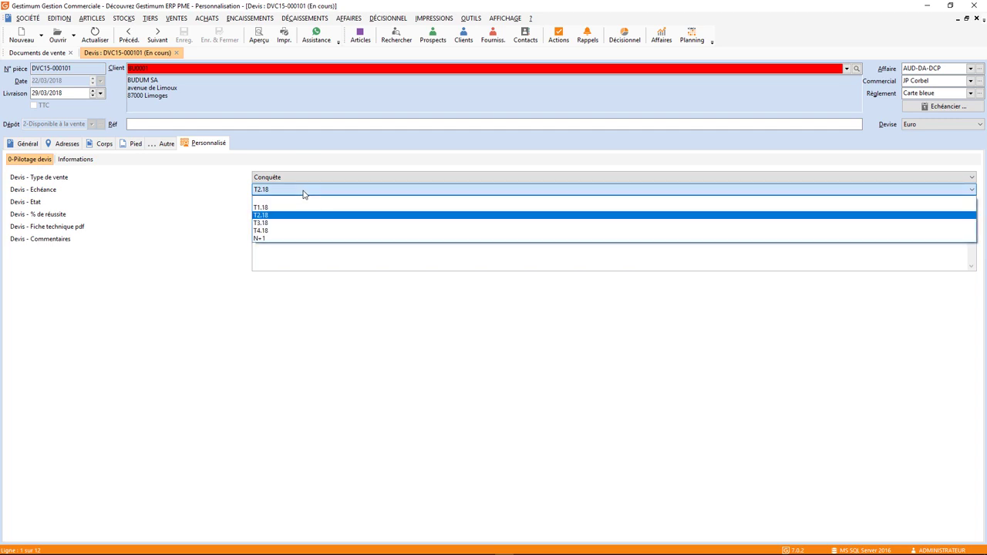
left_click(304, 194)
left_click(300, 216)
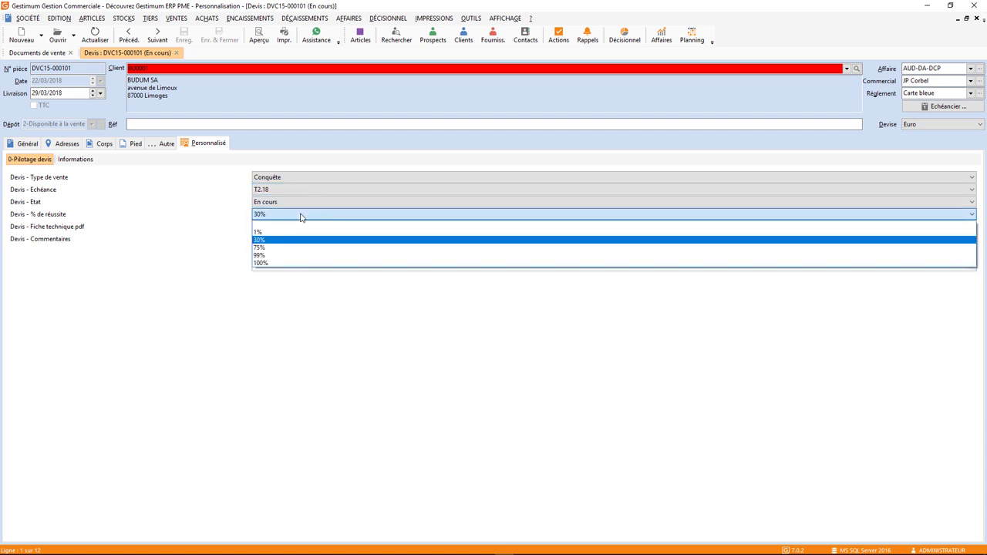
left_click(301, 216)
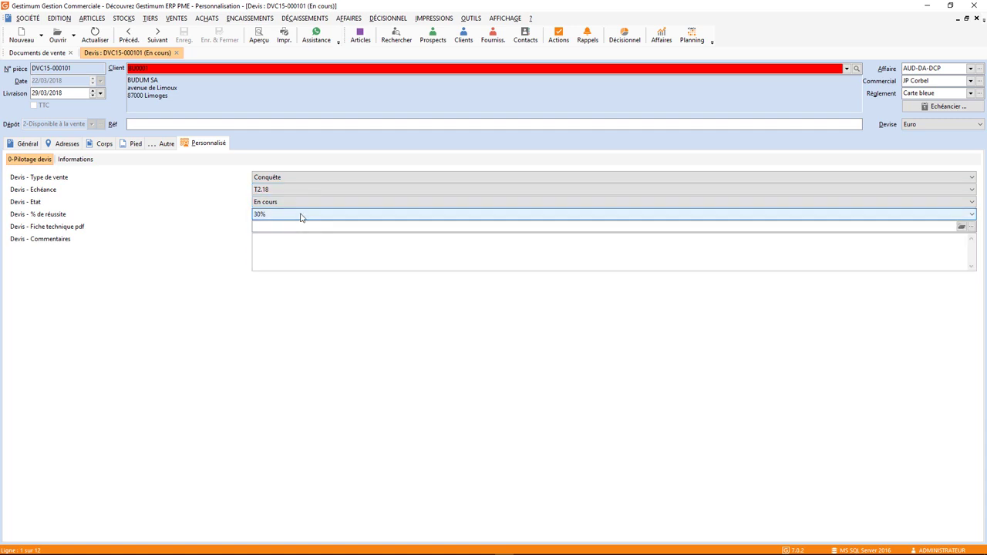
left_click(300, 204)
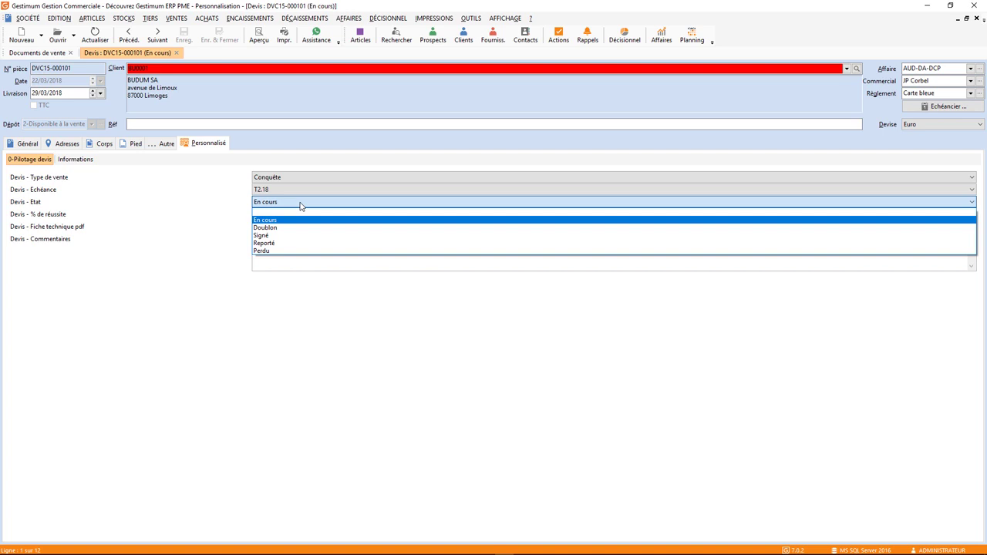
left_click(301, 205)
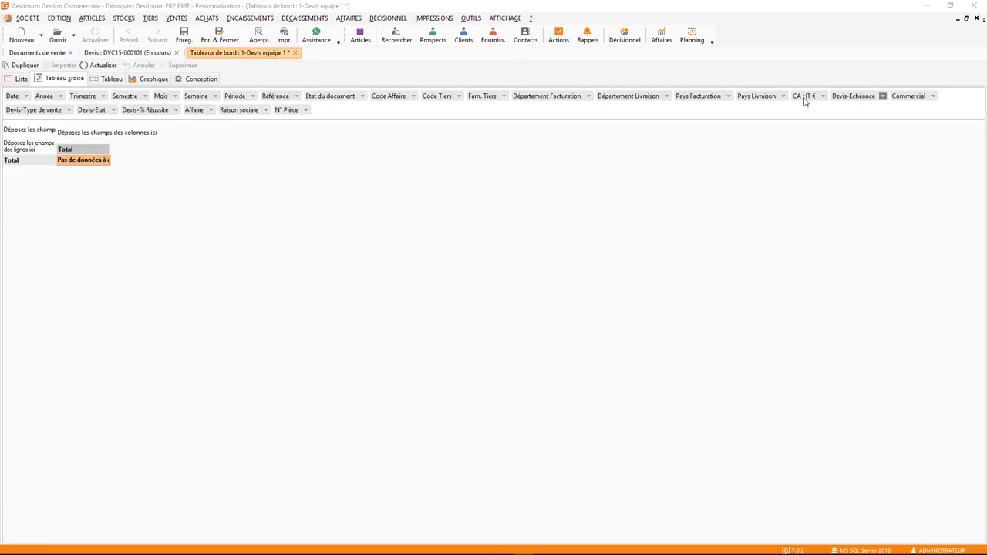
- Lay out the dashboard crosstab with CA HT € as data, Devis-Echéance as columns, and Commercial and Devis-Type de vente as rows
left_click_drag(806, 97, 61, 128)
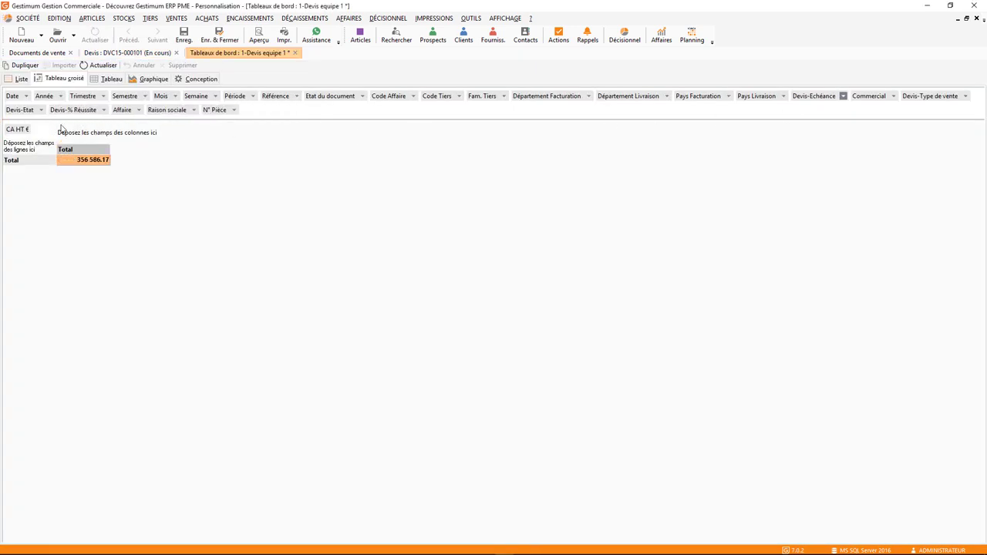
left_click_drag(808, 95, 114, 136)
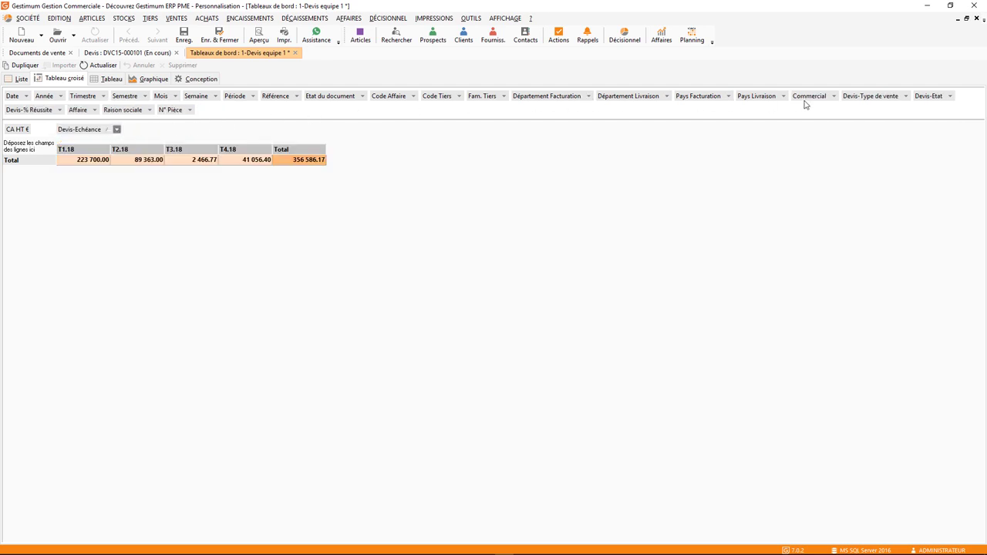
left_click_drag(806, 99, 14, 156)
left_click_drag(830, 100, 95, 153)
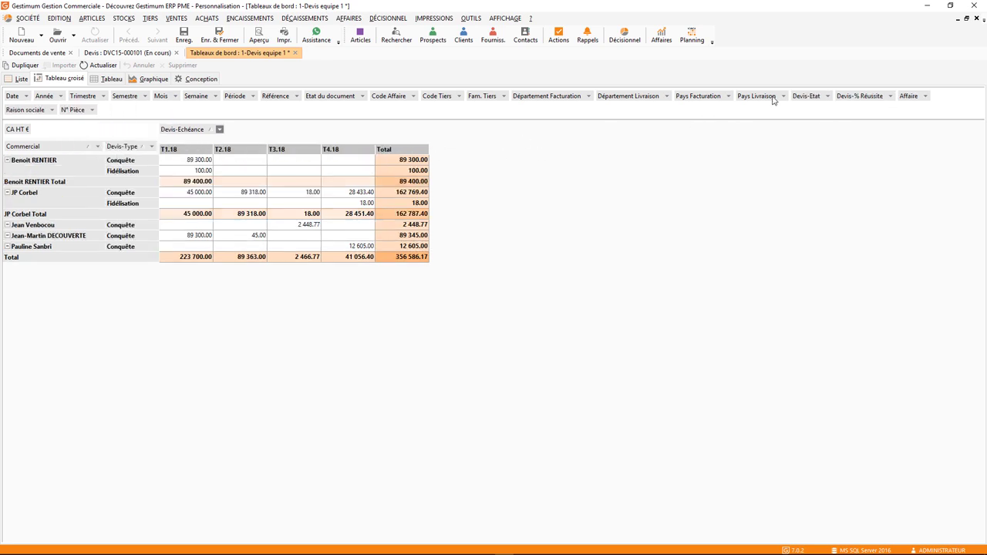
- Add Devis-Etat, Devis-% Réussite, Affaire, Raison sociale and N° Pièce as further row fields after the sale type
left_click_drag(807, 98, 158, 154)
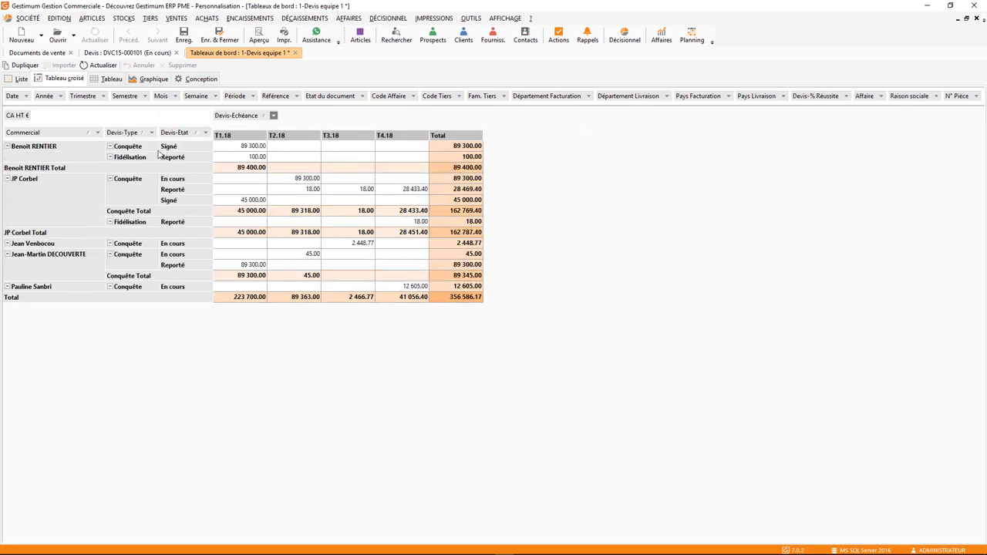
left_click_drag(826, 101, 206, 135)
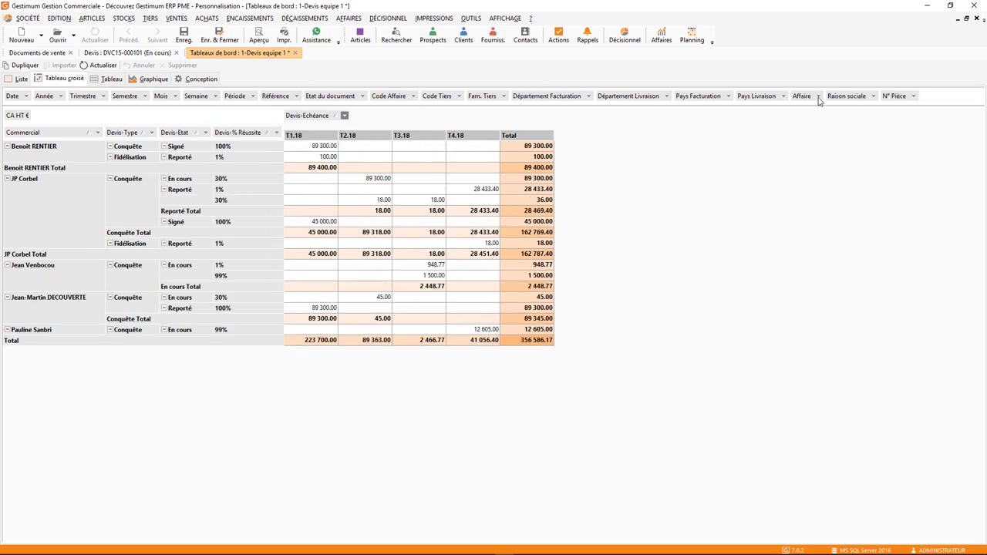
left_click_drag(802, 98, 279, 139)
left_click_drag(815, 98, 353, 139)
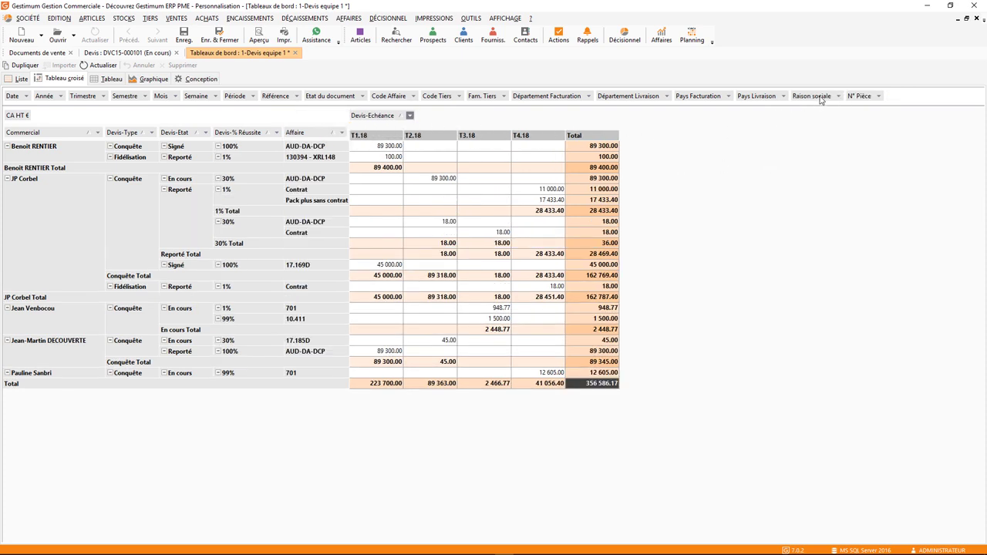
left_click_drag(821, 100, 343, 135)
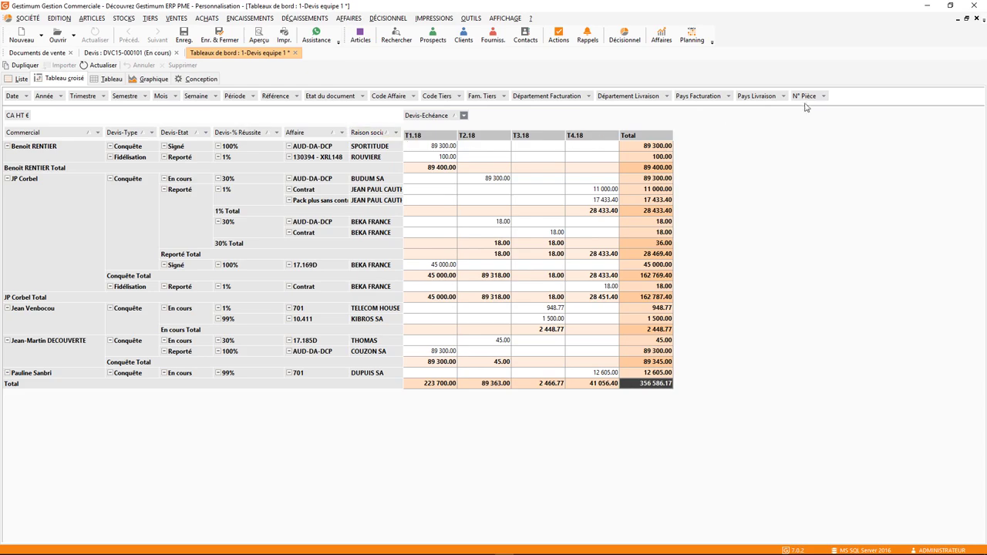
left_click_drag(803, 96, 404, 136)
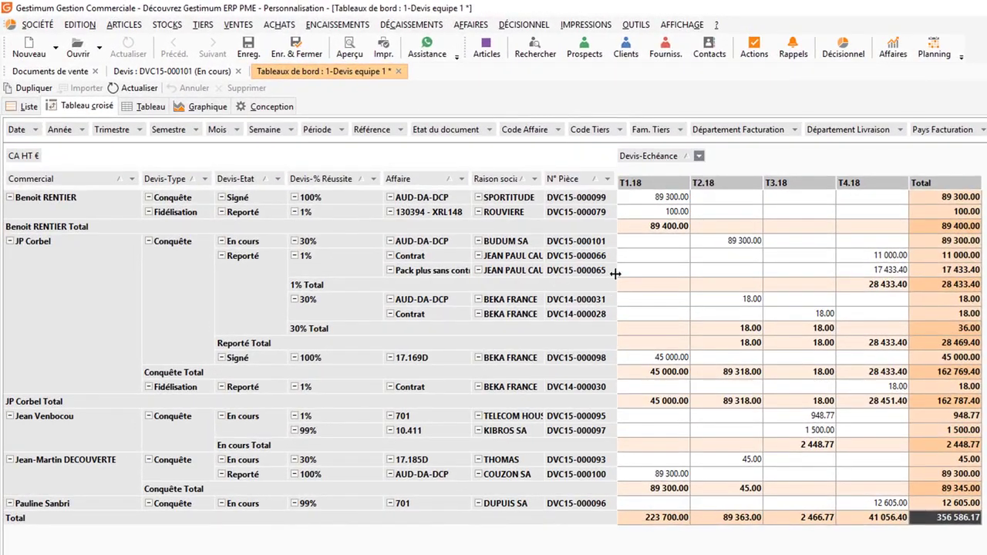
- Collapse all Commercial rows in the crosstab and filter Devis-Type to Conquête only
right_click(16, 200)
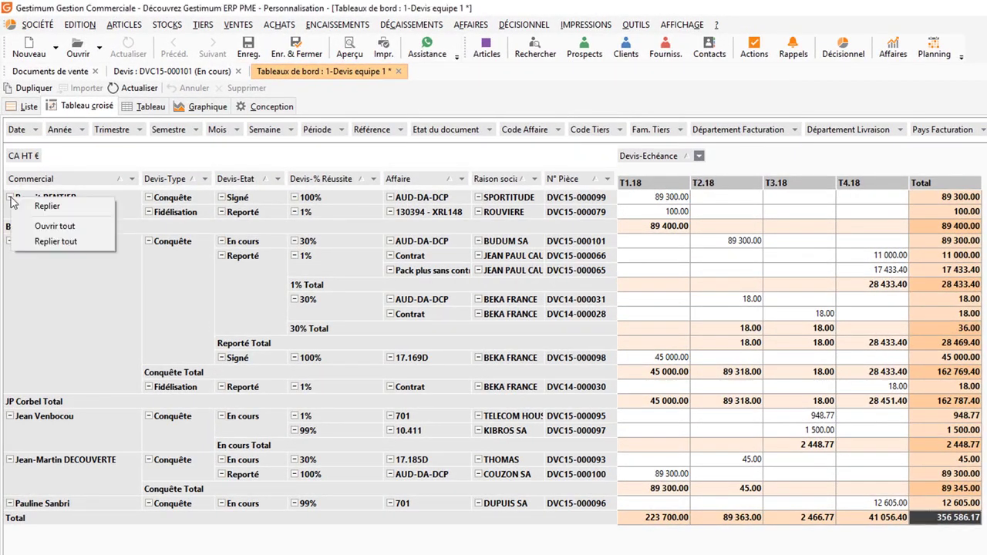
left_click(37, 242)
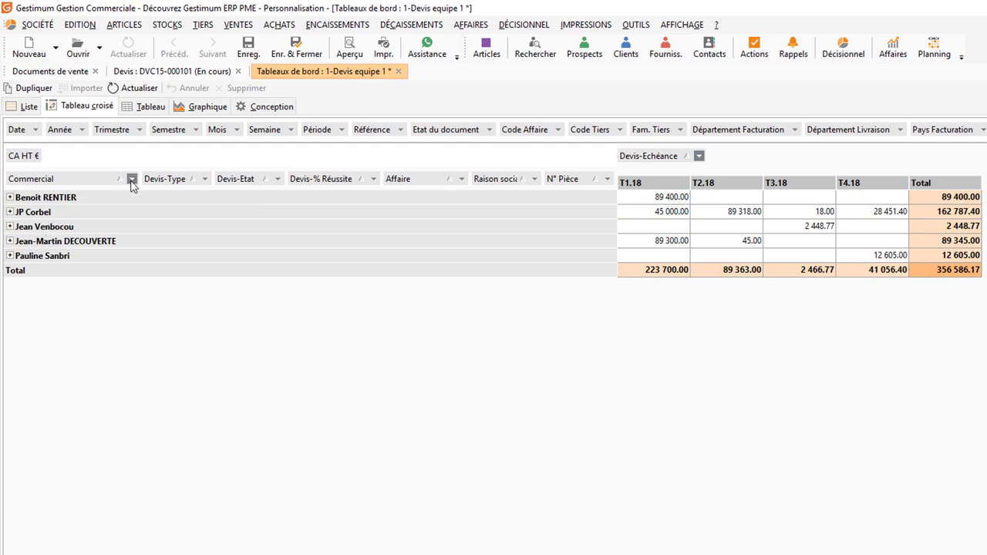
left_click(204, 179)
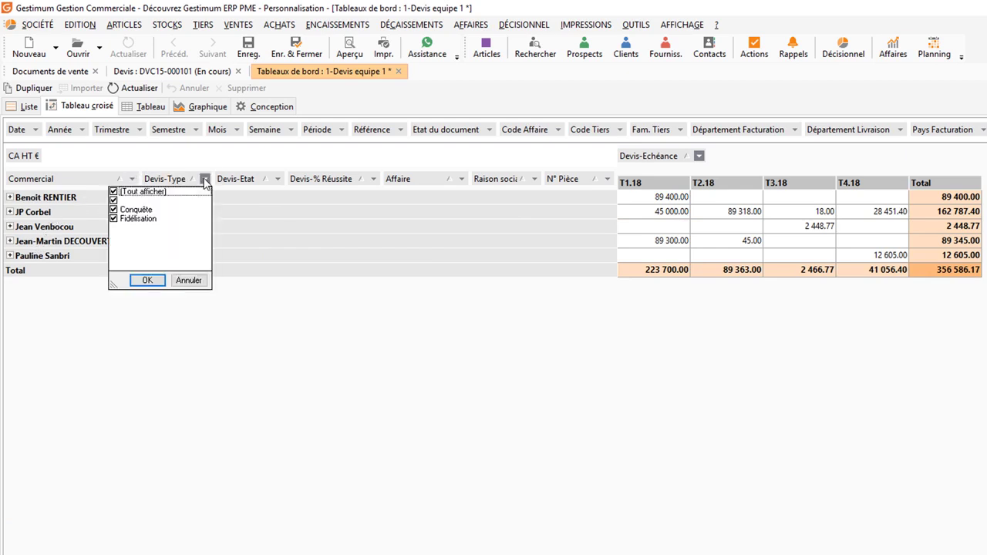
left_click(114, 218)
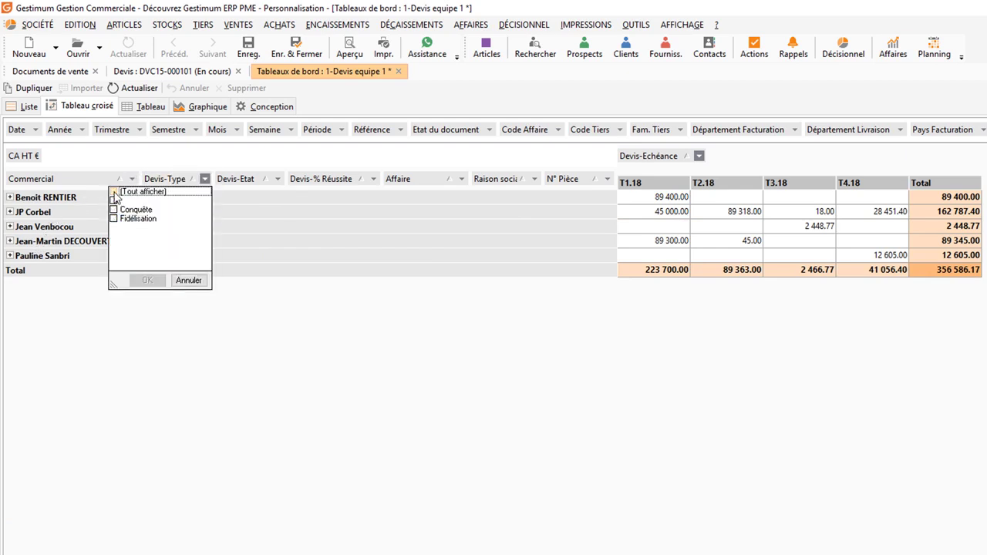
left_click(113, 200)
left_click(148, 281)
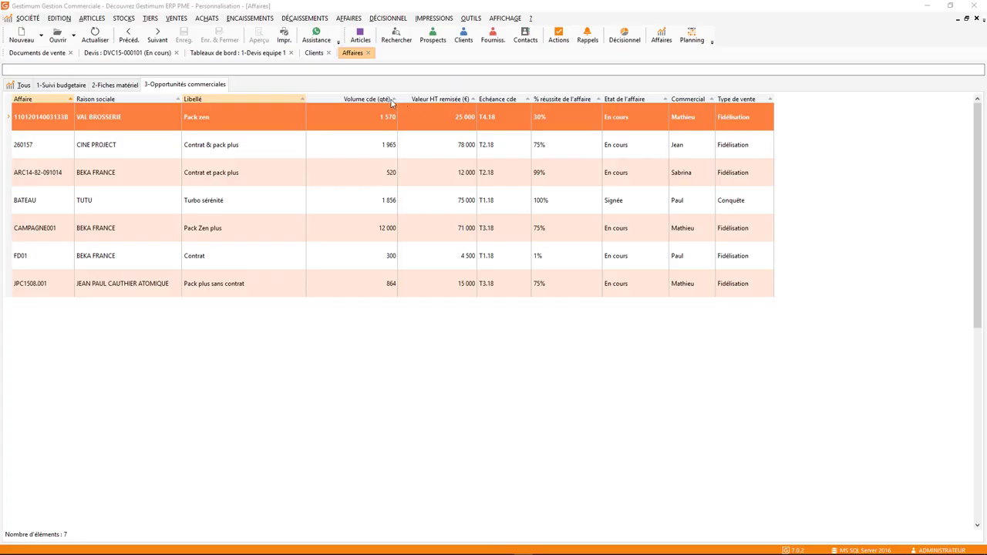
- Sort the commercial opportunities list of the Affaires by order volume, by Valeur HT remisée, and finally by Echéance cde
left_click(392, 101)
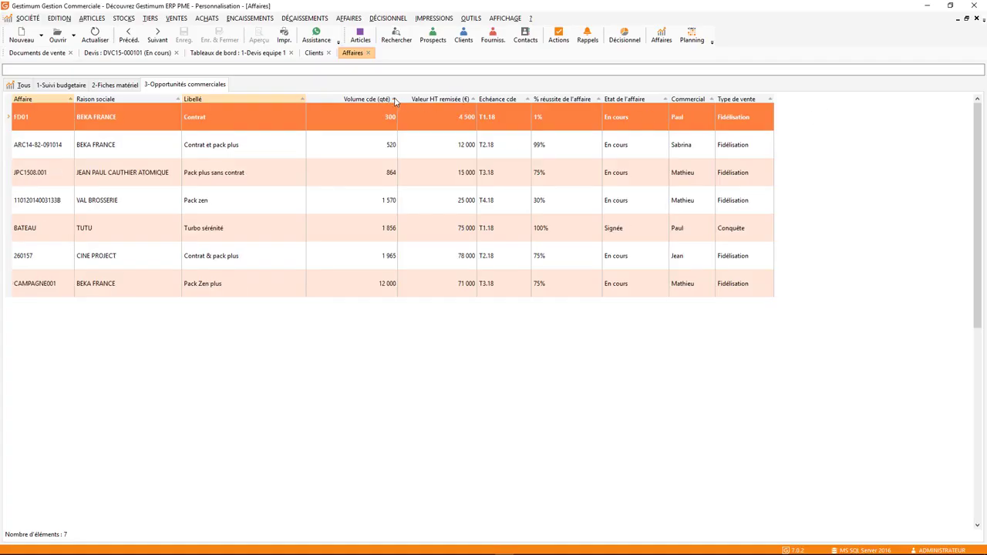
left_click(471, 101)
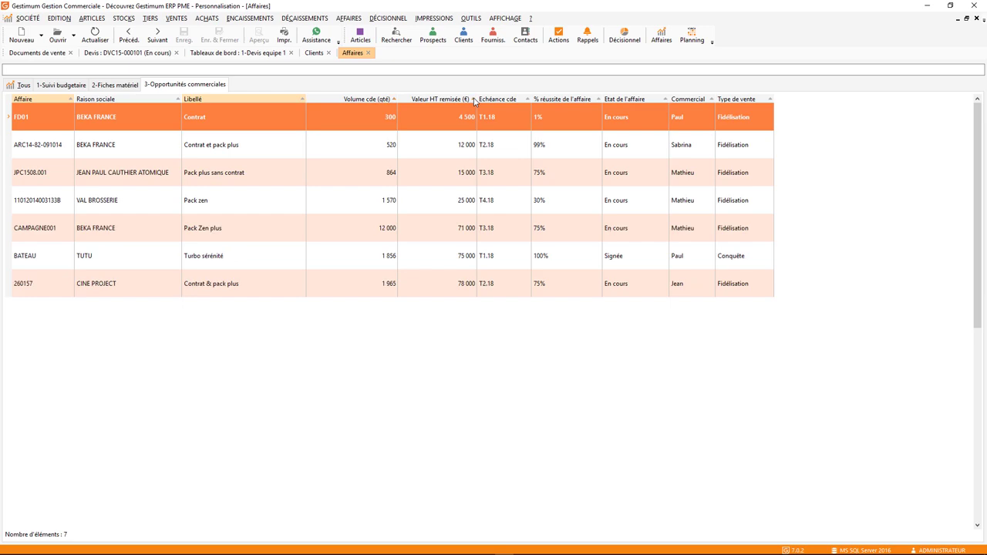
left_click(527, 101)
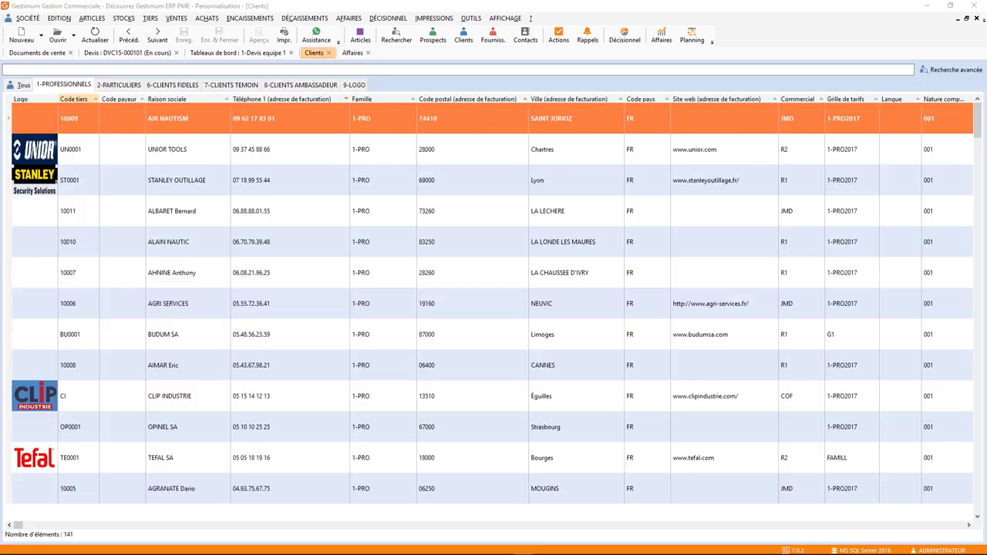
- Create a new affaire "Pack plus" for the client UNIOR TOOLS with an order volume of 536 and a Valeur HT remisée of 4589
right_click(490, 152)
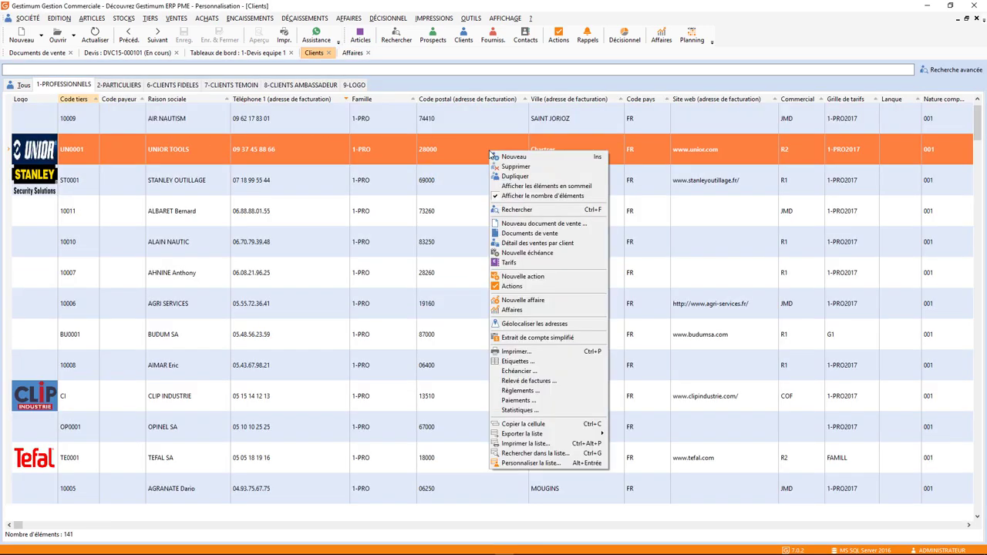
left_click(528, 301)
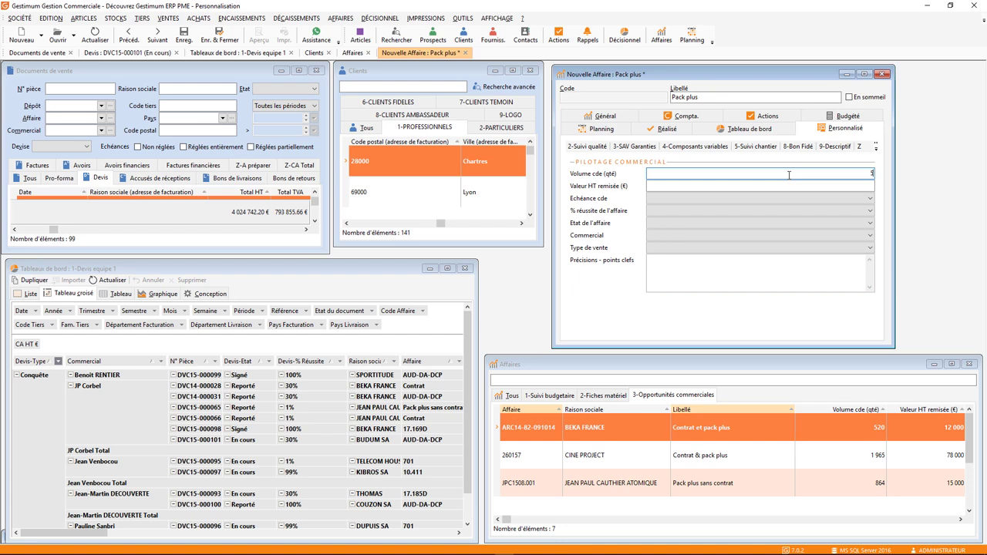
key("Tab")
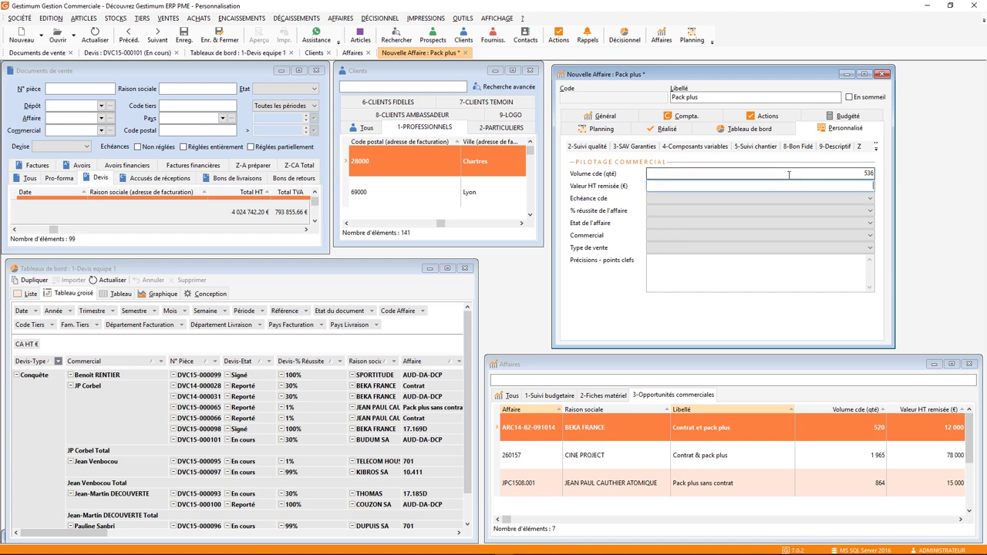
type("4589")
- Set the affaire's Echéance cde to T3.18, its % réussite to 75% and its Etat to En cours
left_click(708, 198)
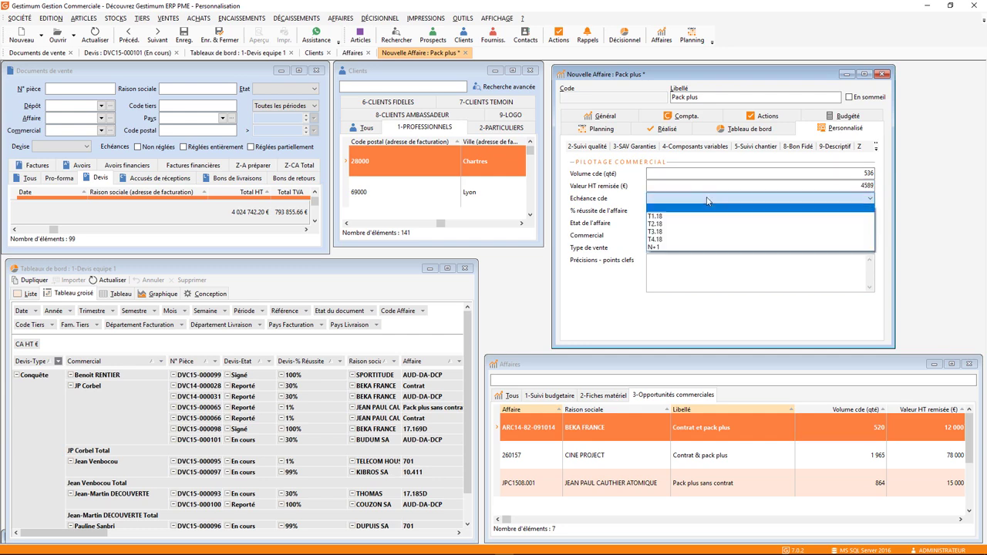
left_click(686, 231)
left_click(686, 210)
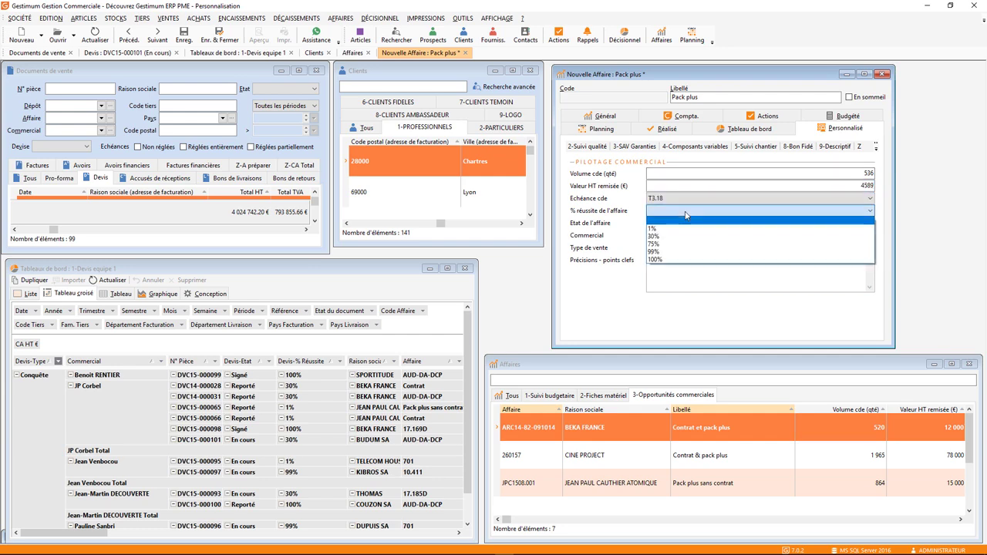
left_click(686, 243)
left_click(693, 222)
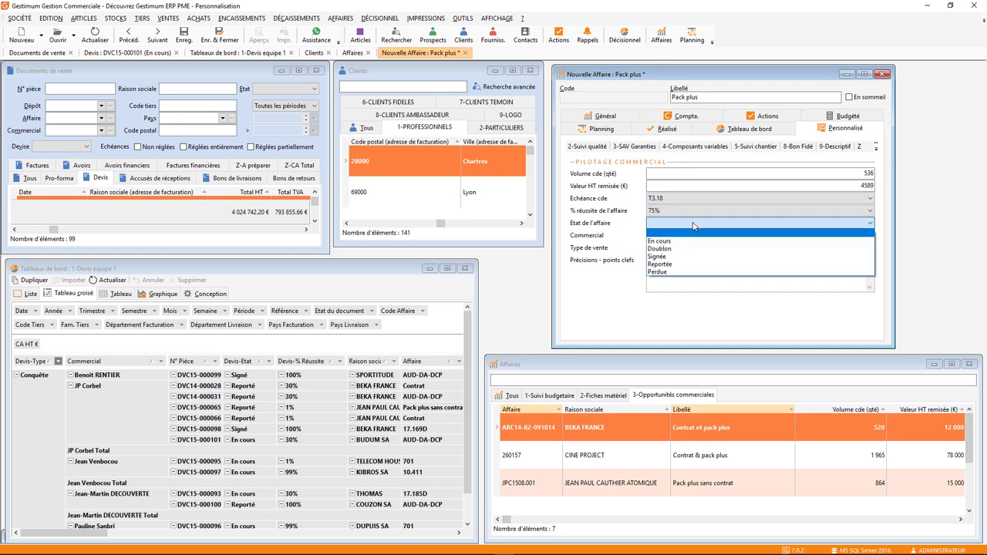
left_click(692, 241)
- Assign the fourth listed salesperson as the affaire's Commercial and set its Type de vente to Fidélisation
left_click(703, 236)
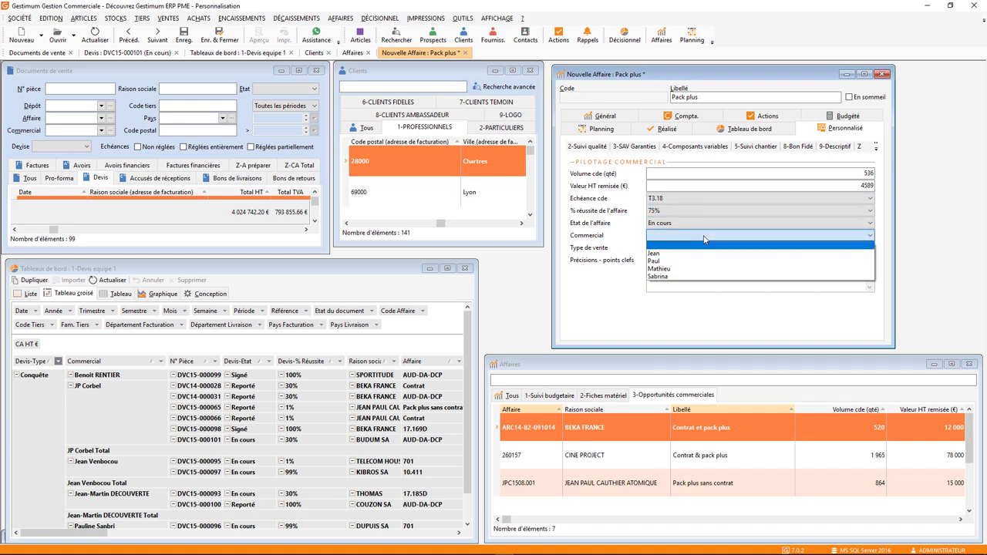
left_click(696, 275)
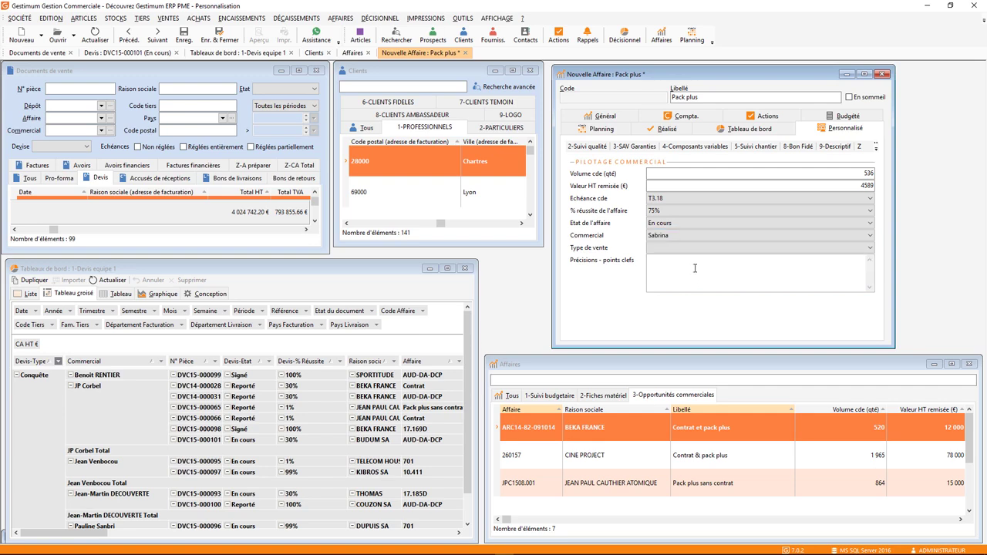
left_click(691, 249)
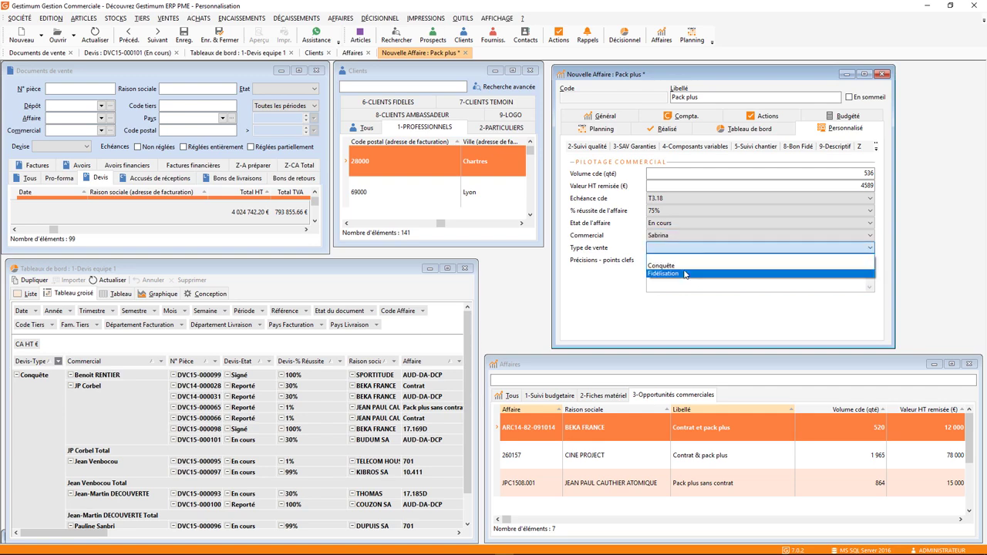
left_click(684, 274)
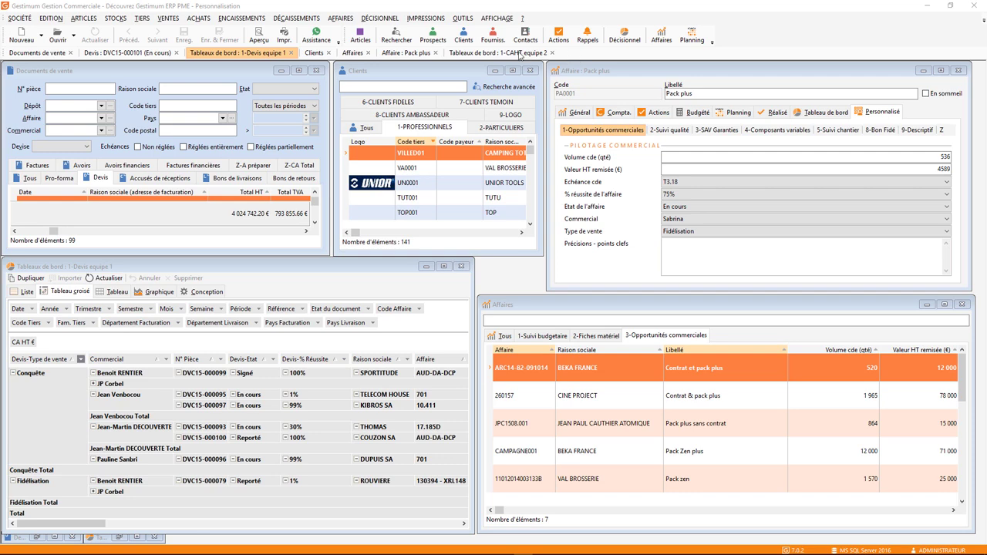
- Open the dashboard 1-CAHT equipe 2 full size and exclude Signée from the Etat affaire filter of the crosstab
left_click(520, 54)
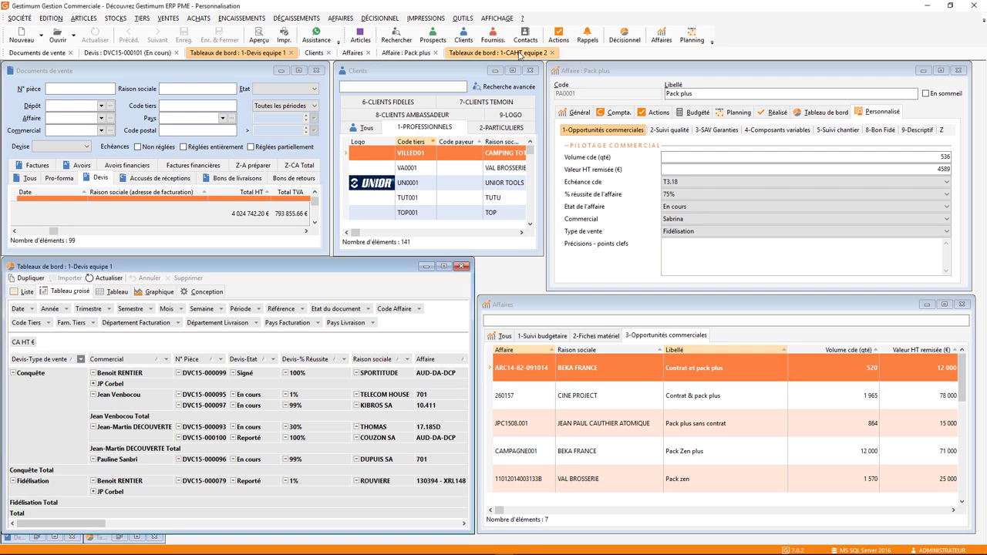
left_click(950, 263)
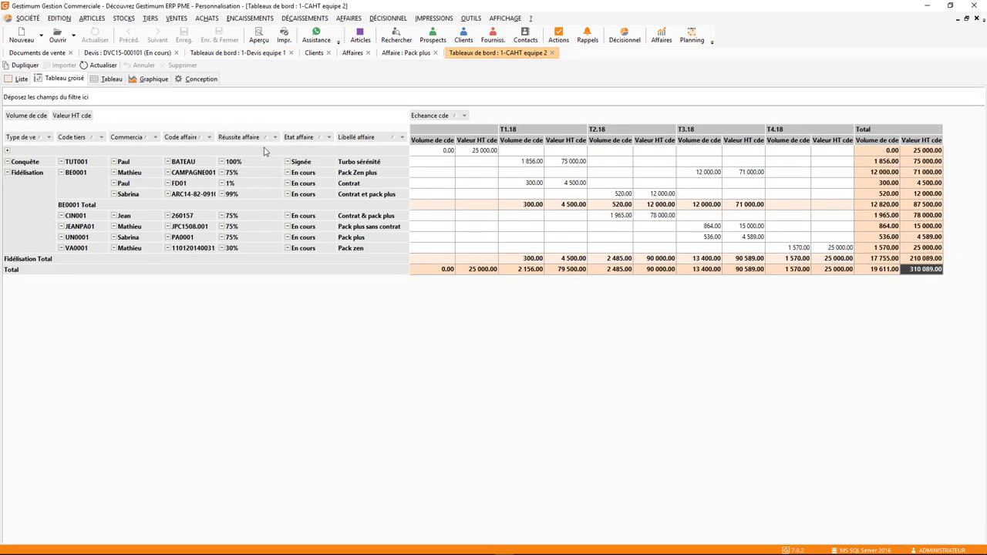
left_click(328, 137)
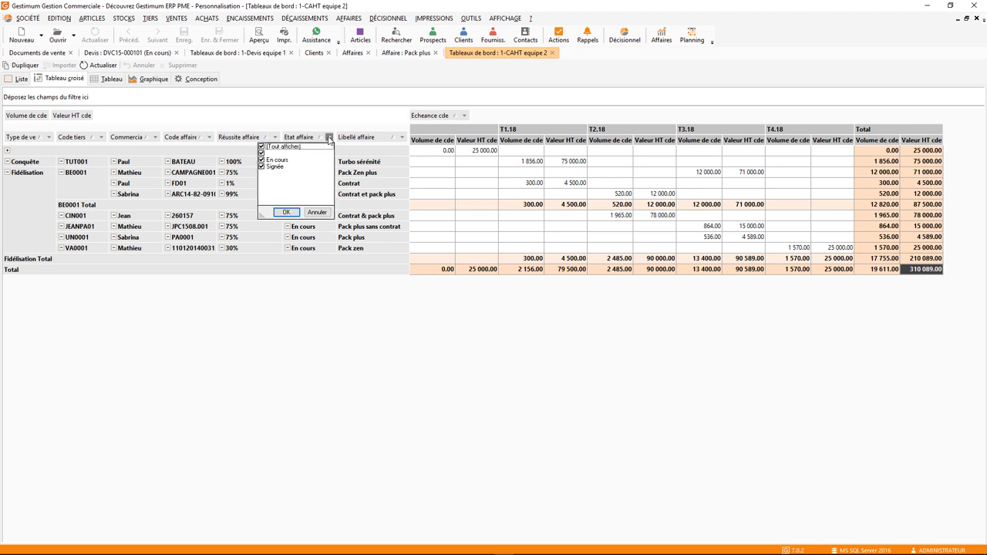
left_click(261, 167)
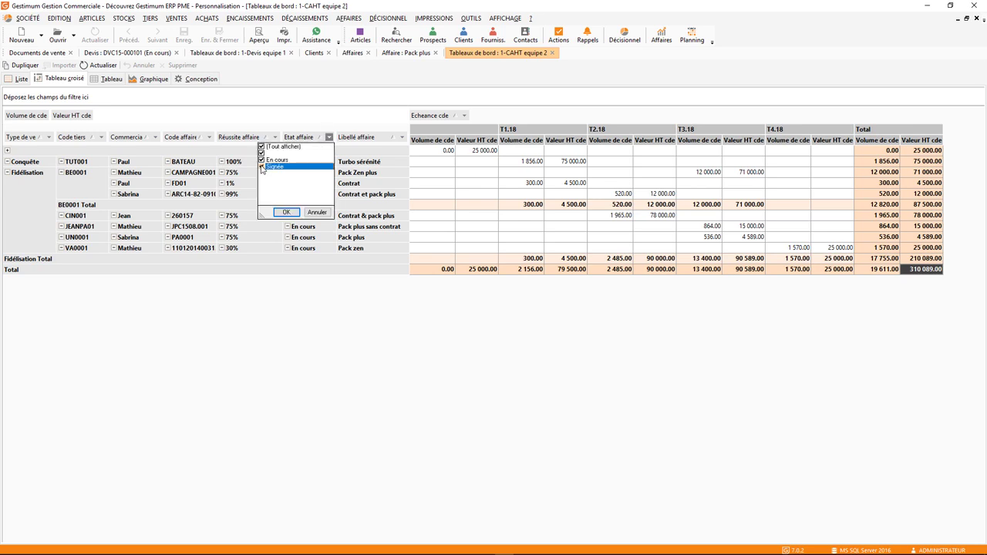
left_click(285, 212)
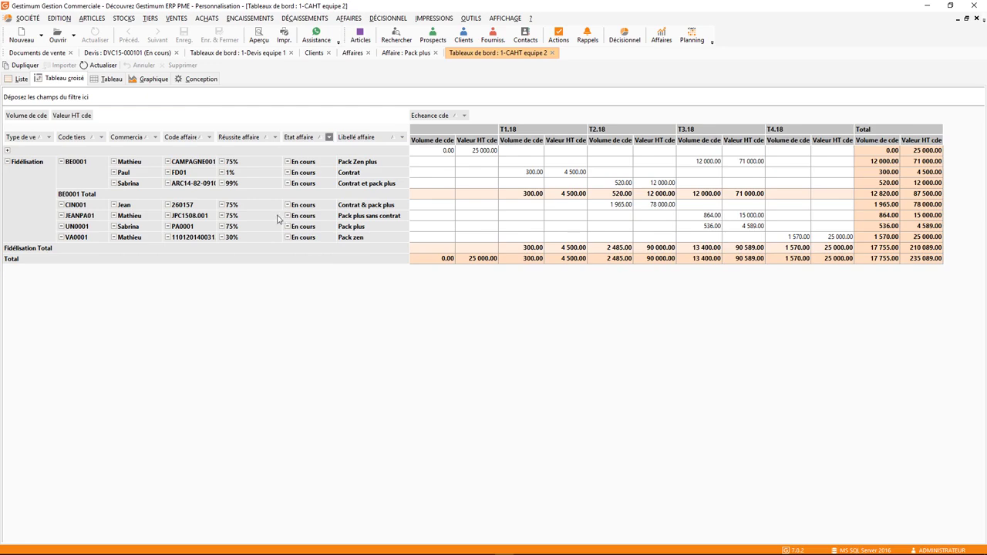
- Expand the crosstab group without a sale type to examine its affaires, and collapse it again
left_click(7, 151)
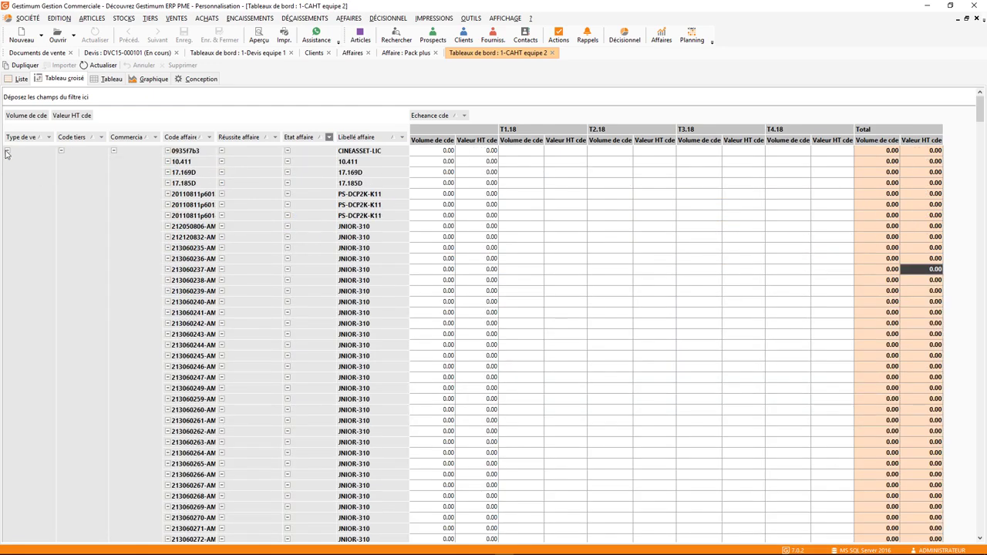
left_click(6, 152)
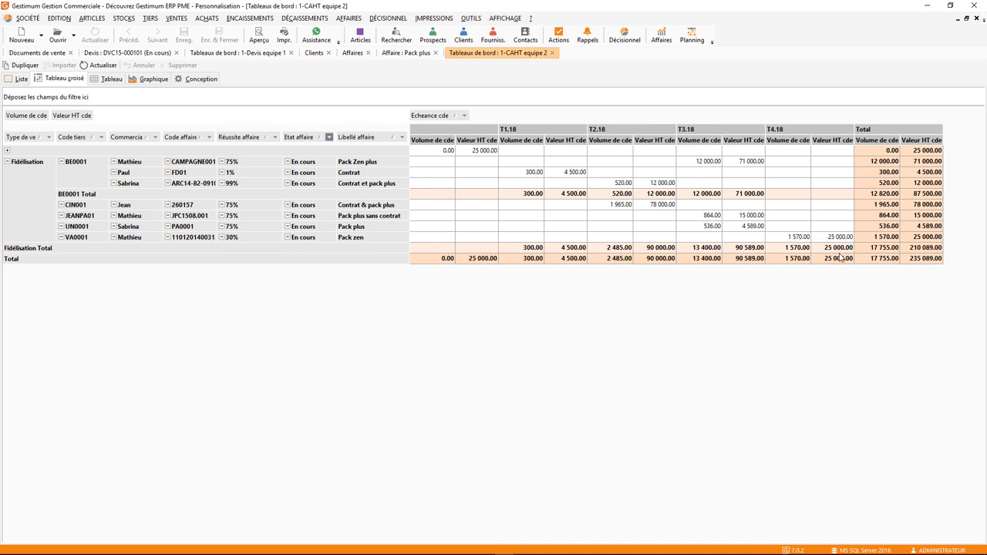